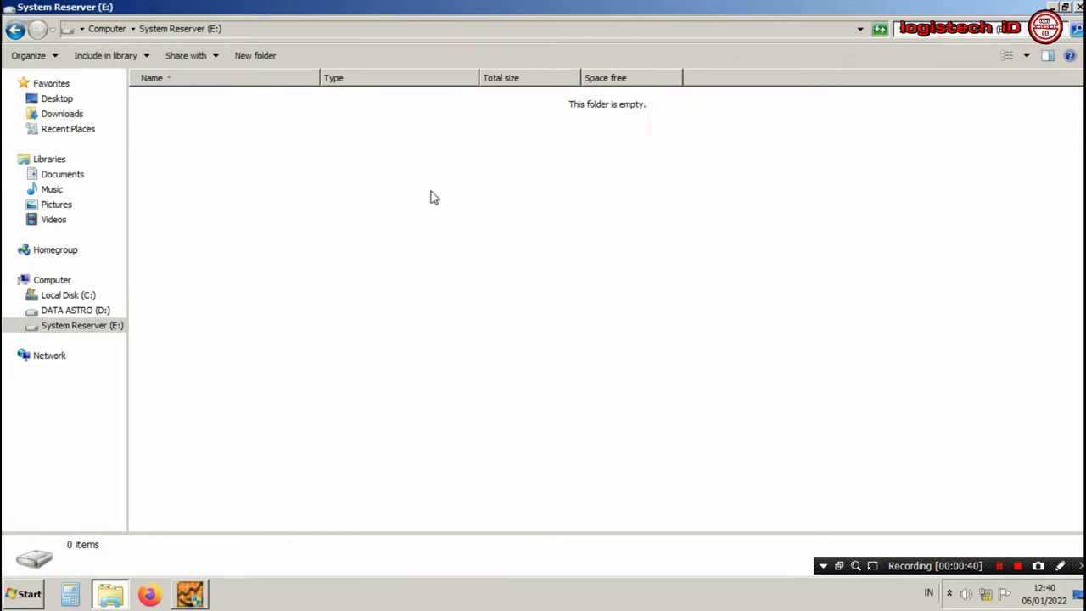
# Step: Return to the computer's drive overview and examine the C:, DATA ASTRO (D:) and System Reserver (E:) drives
pyautogui.click(15, 29)
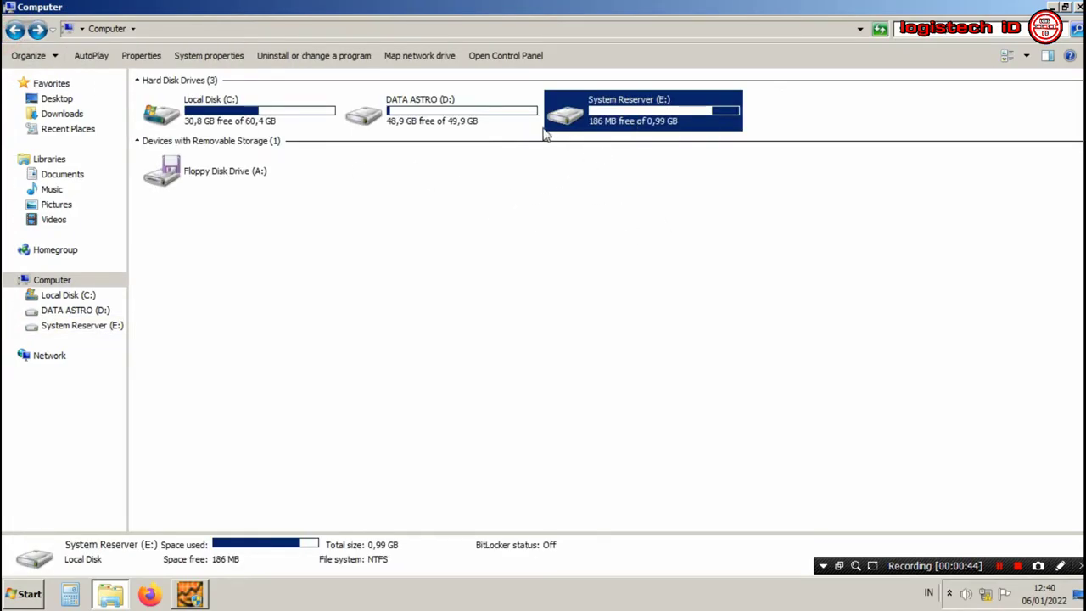
pyautogui.click(444, 116)
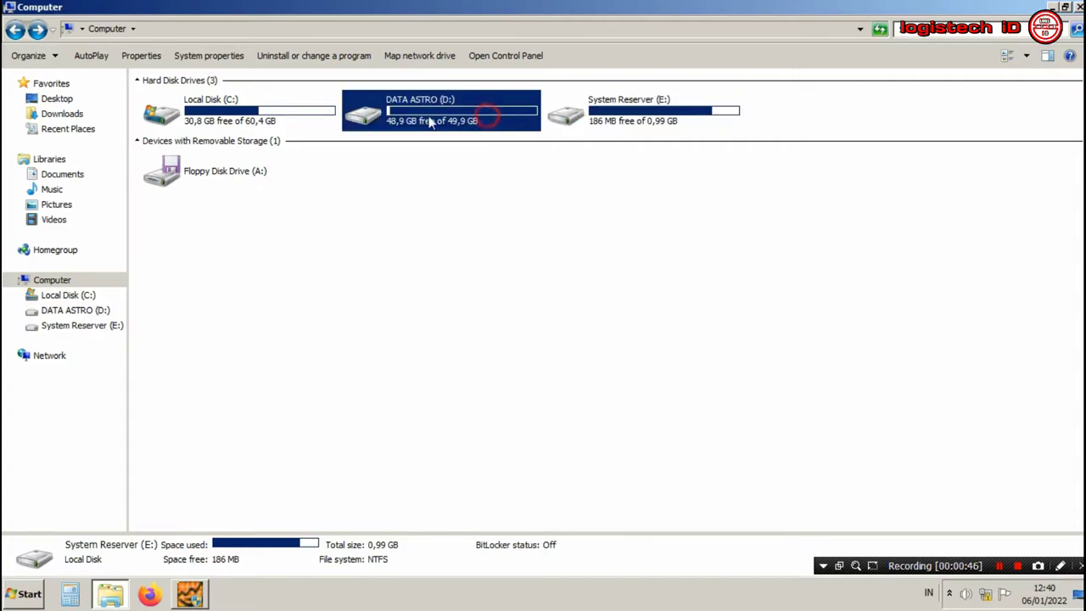
pyautogui.click(279, 109)
pyautogui.click(477, 97)
pyautogui.click(687, 110)
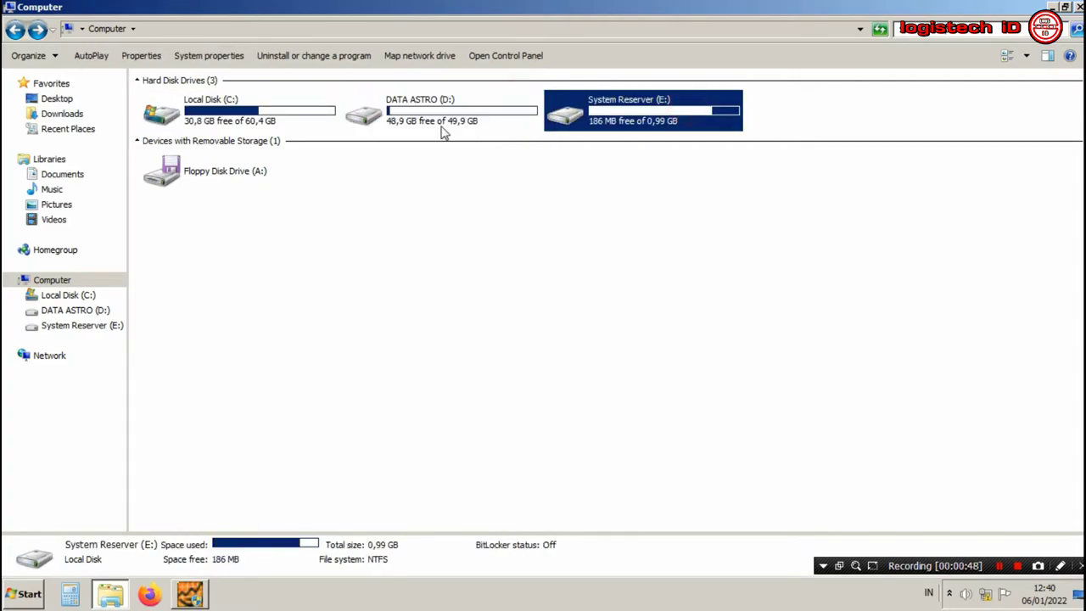
pyautogui.click(650, 162)
pyautogui.click(642, 107)
pyautogui.click(635, 159)
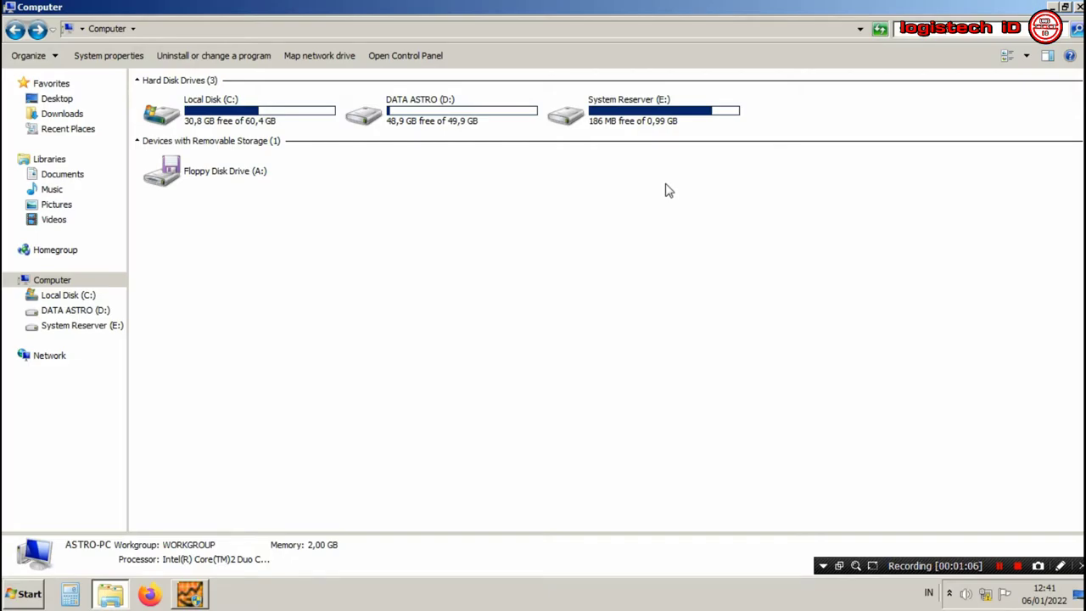
# Step: Inspect the contents of System Reserver (E:), compare it with the other drives in the overview and close the window
pyautogui.doubleClick(653, 112)
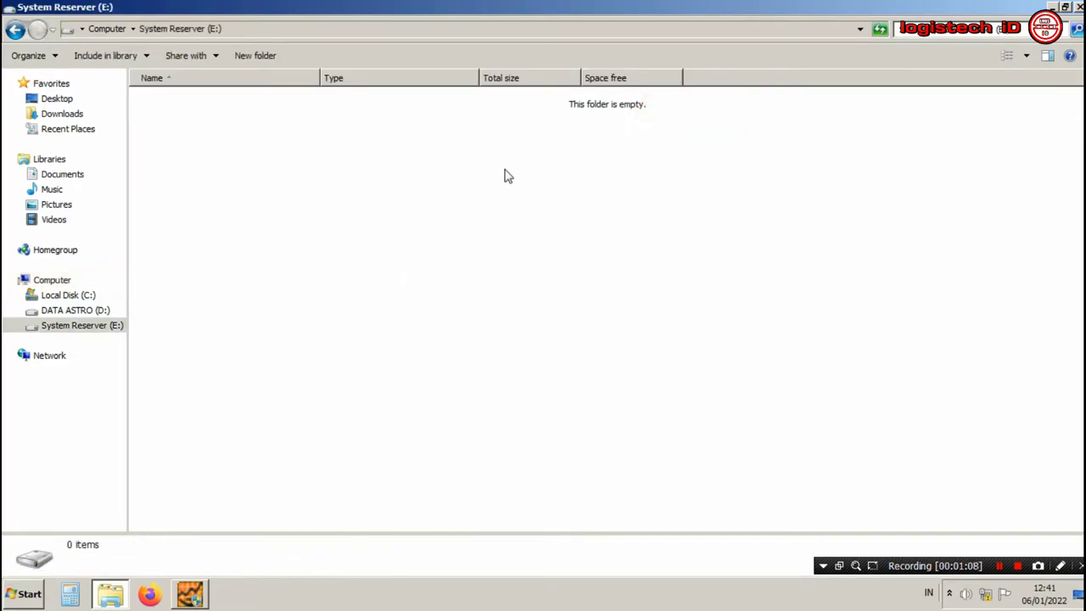
pyautogui.click(14, 29)
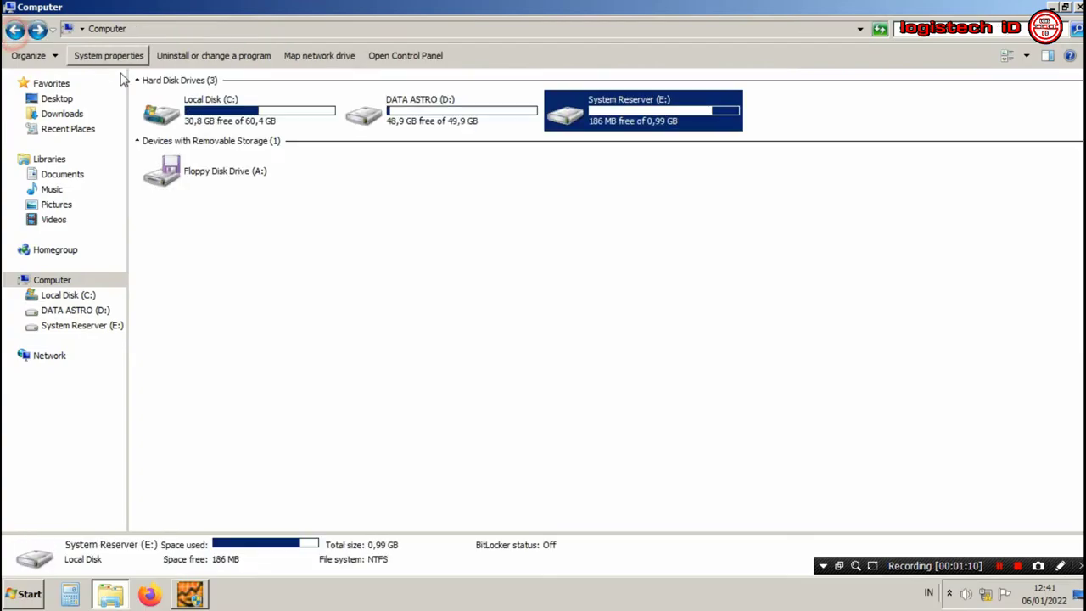
pyautogui.press('Down')
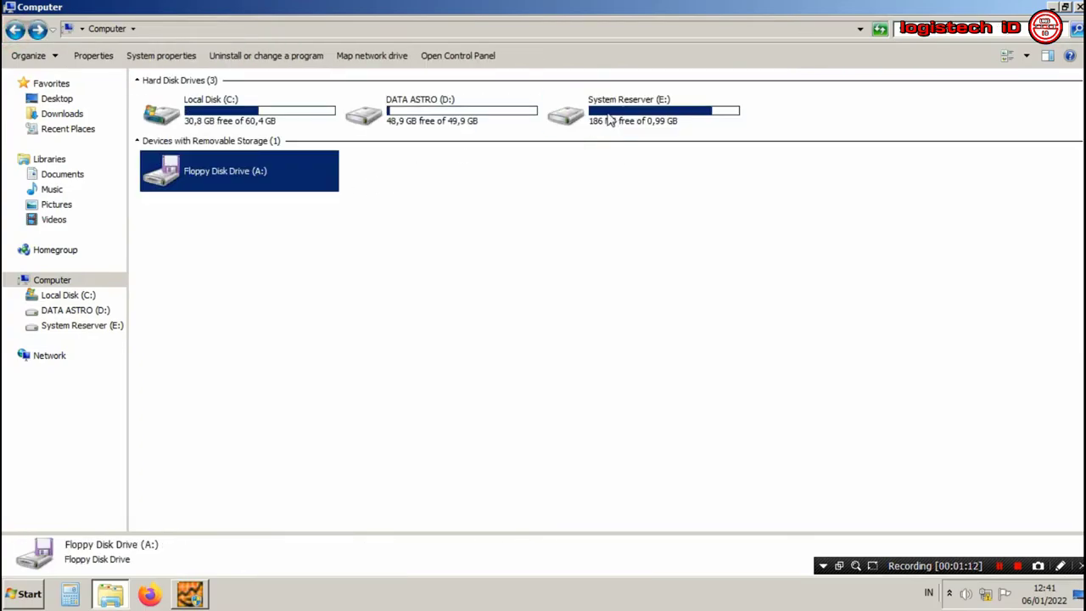
pyautogui.click(593, 120)
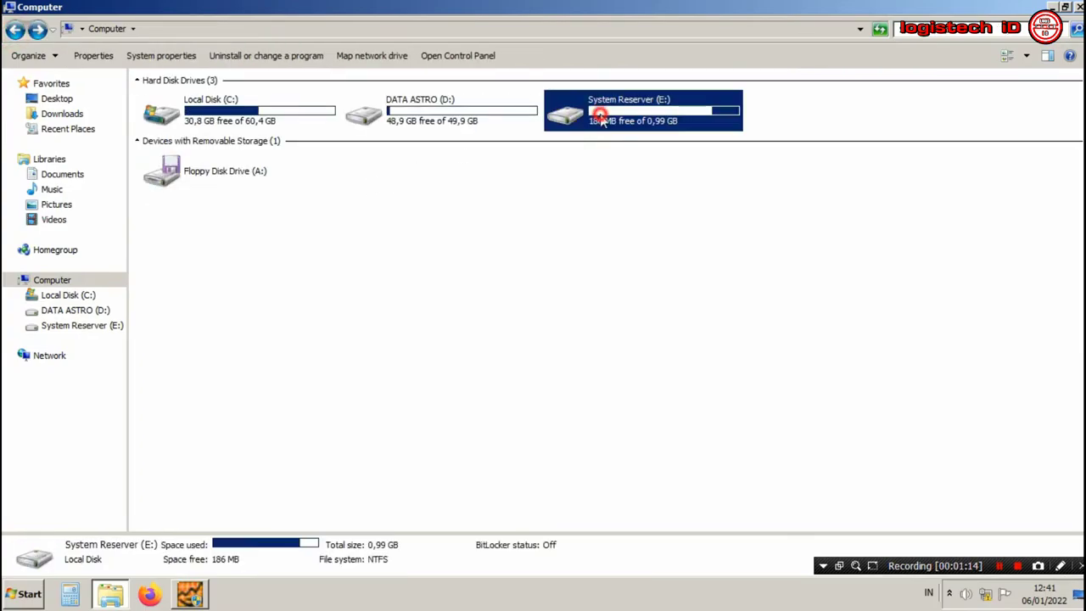
pyautogui.click(492, 123)
pyautogui.click(244, 125)
pyautogui.click(479, 123)
pyautogui.click(641, 115)
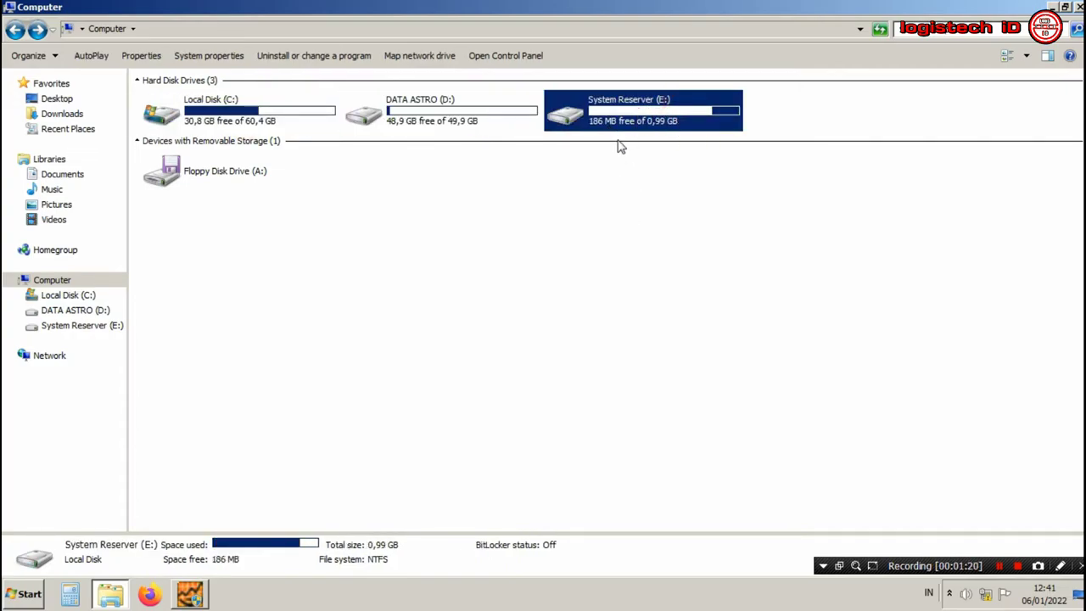
pyautogui.click(648, 188)
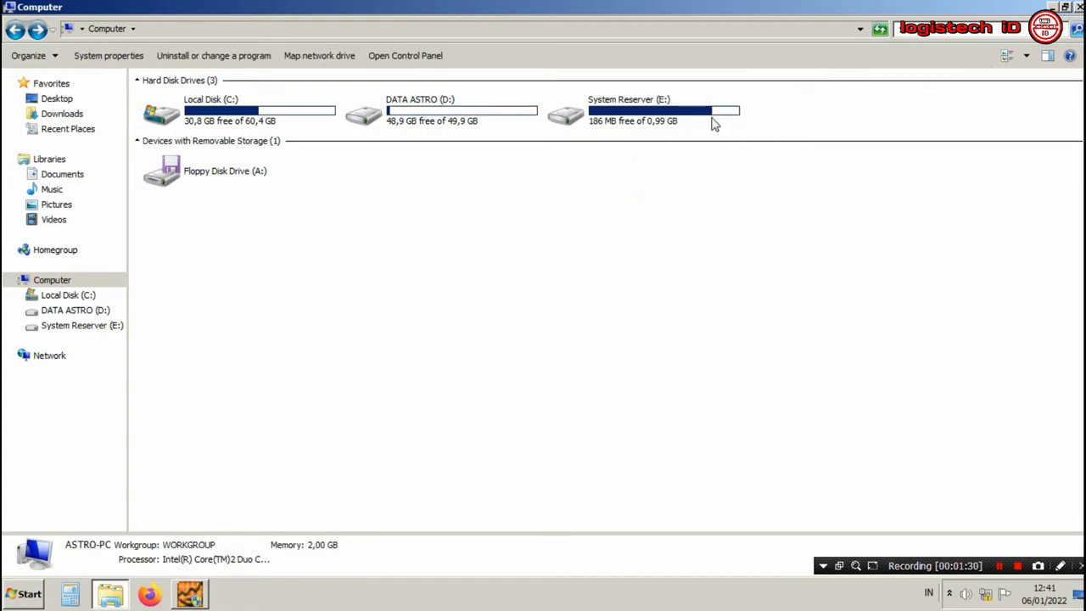
pyautogui.click(1079, 7)
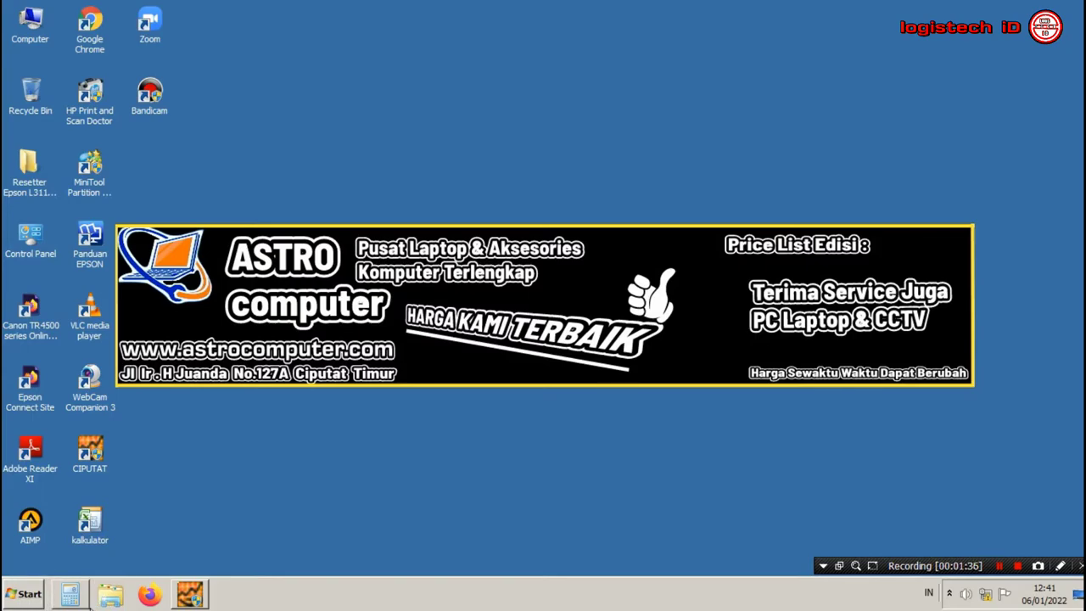
# Step: Open Computer Management for this computer from the file browser and display Disk Management
pyautogui.click(110, 594)
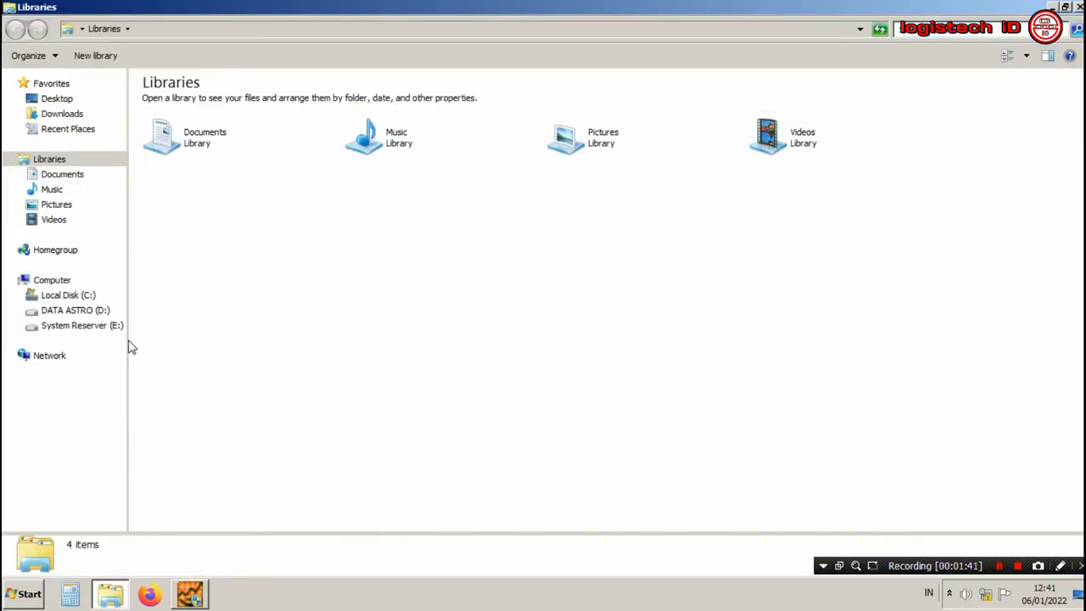
pyautogui.click(50, 283)
pyautogui.rightClick(48, 287)
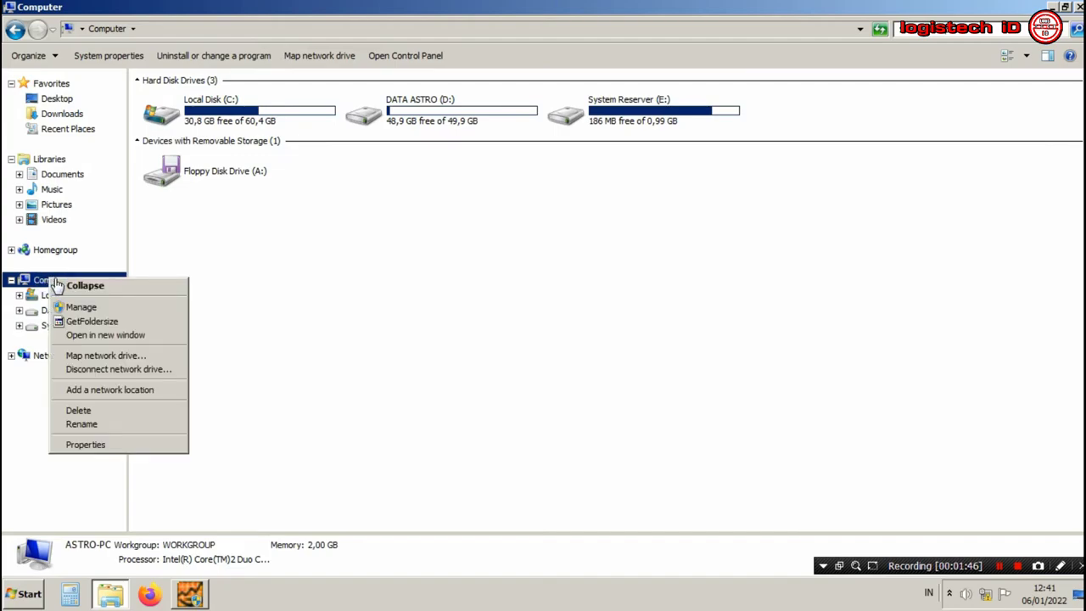
pyautogui.click(49, 289)
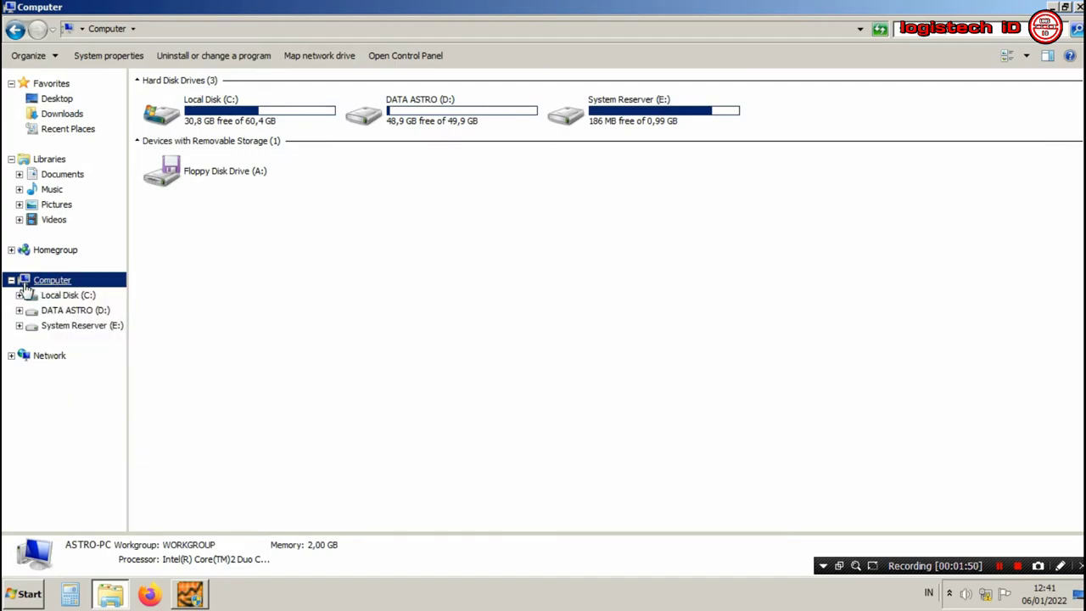
pyautogui.rightClick(49, 280)
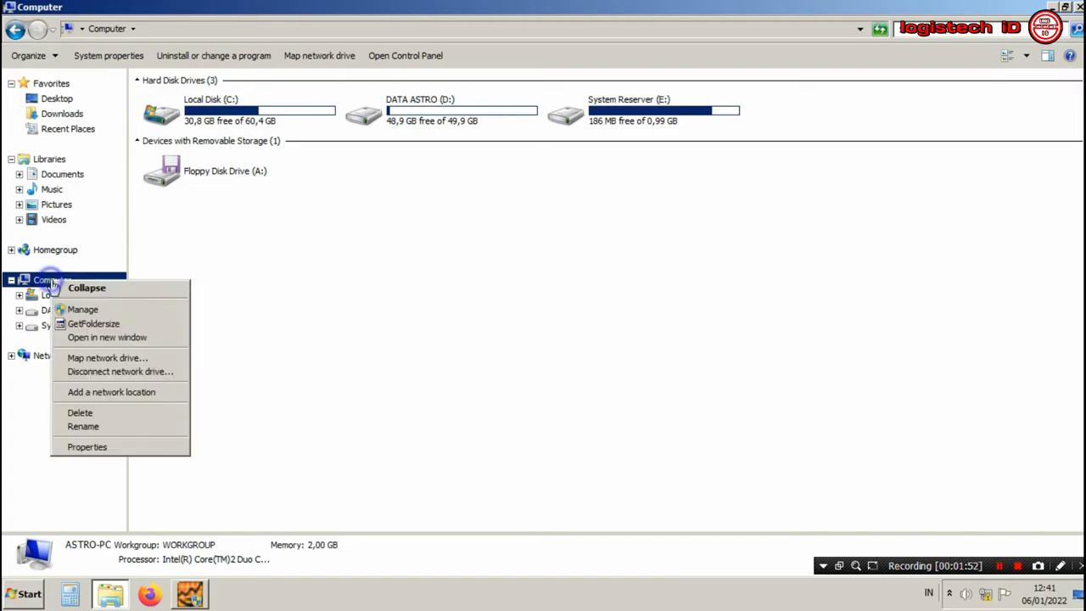
pyautogui.click(88, 311)
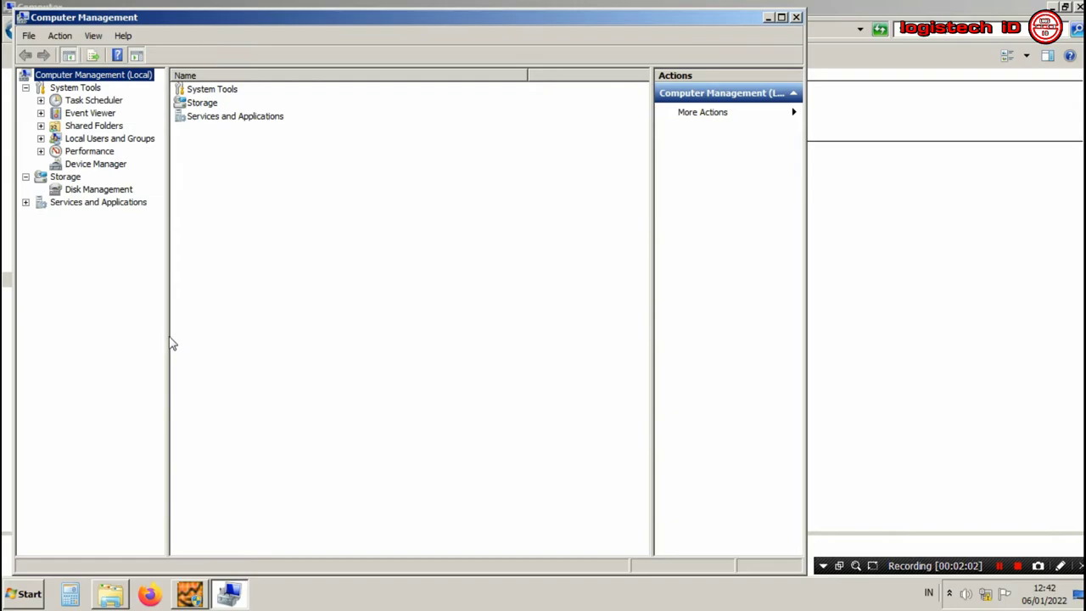
pyautogui.click(97, 202)
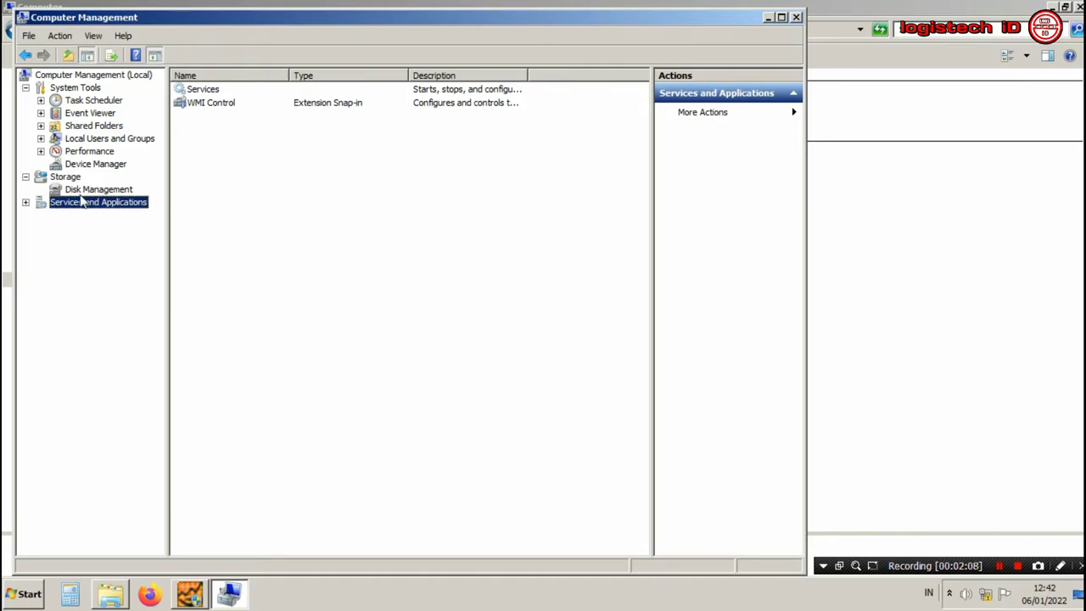
pyautogui.click(98, 190)
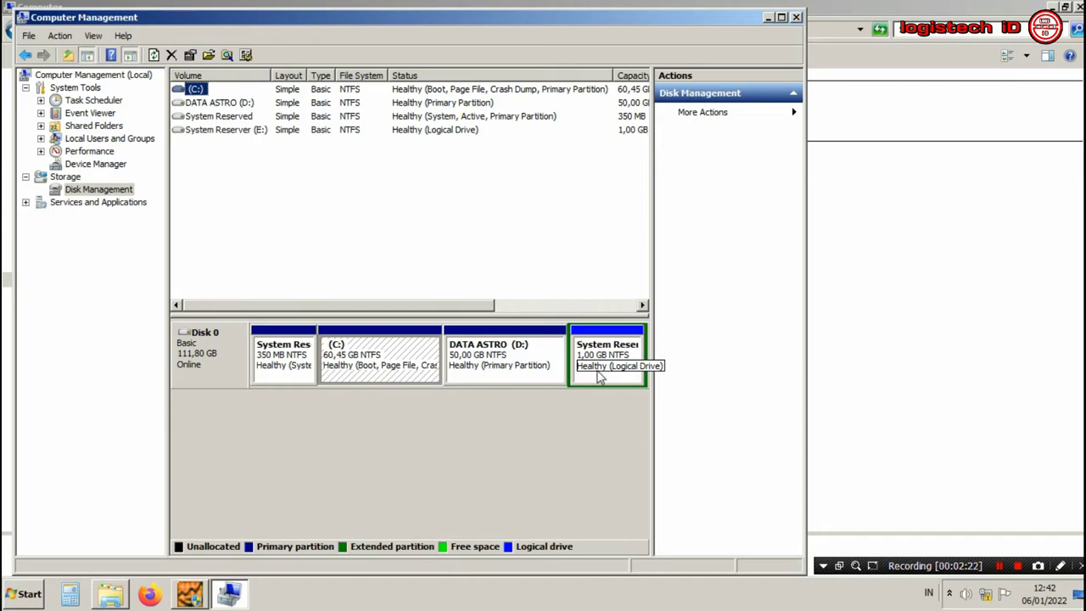
pyautogui.rightClick(287, 377)
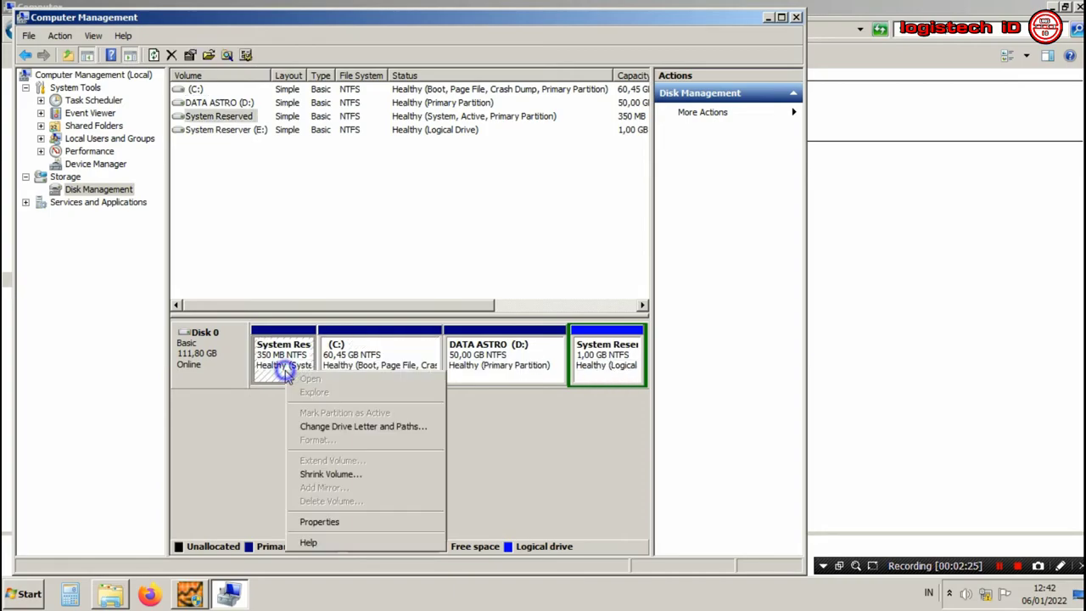
pyautogui.click(356, 426)
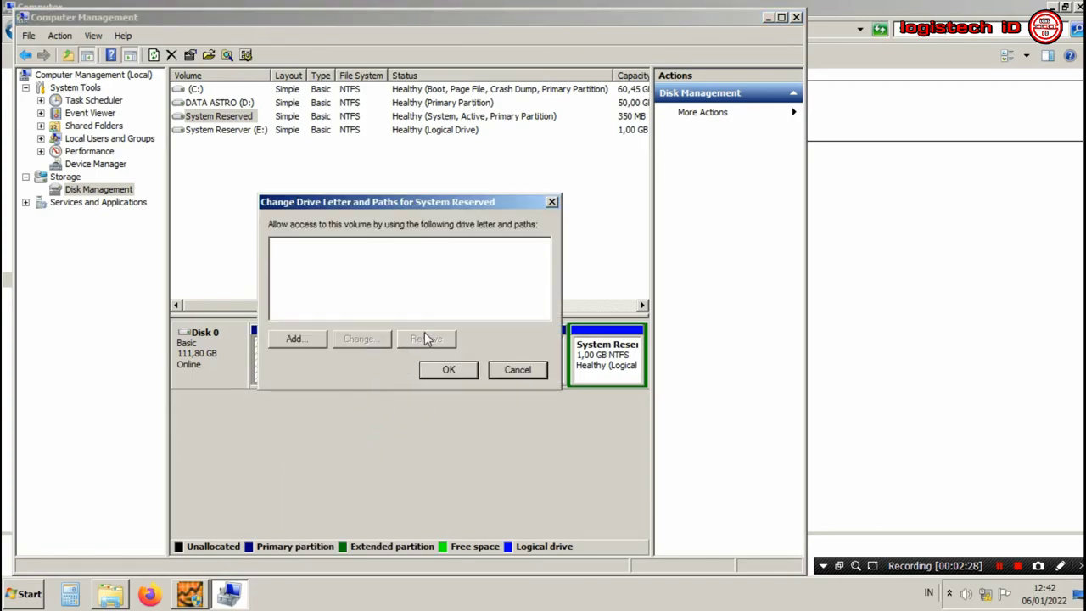
pyautogui.click(515, 370)
# Step: Remove drive letter E: from the 1 GB System Reserver logical drive and close Computer Management
pyautogui.click(612, 365)
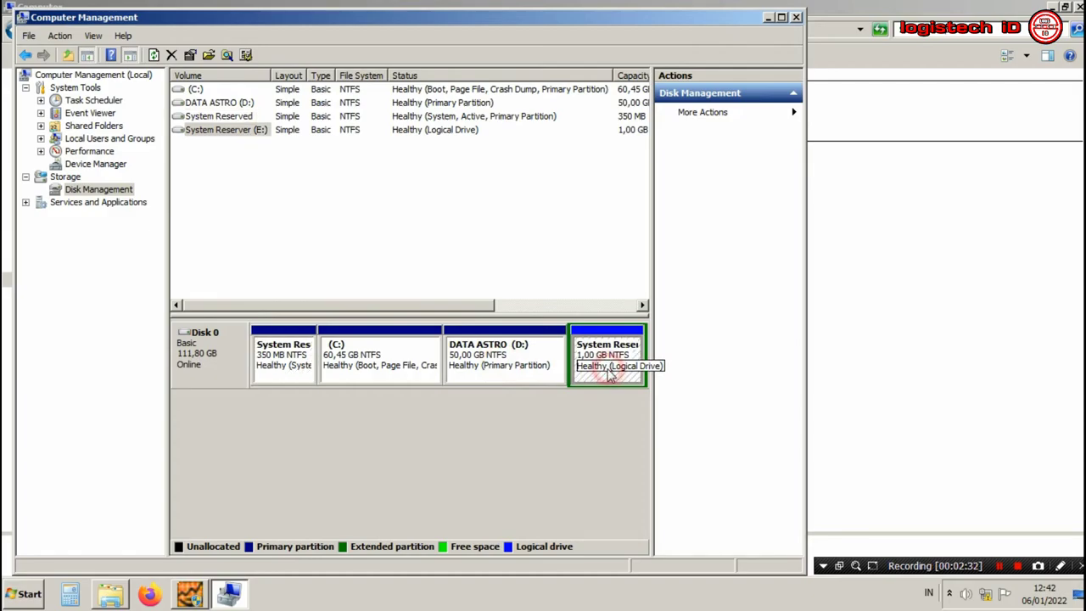
pyautogui.click(767, 17)
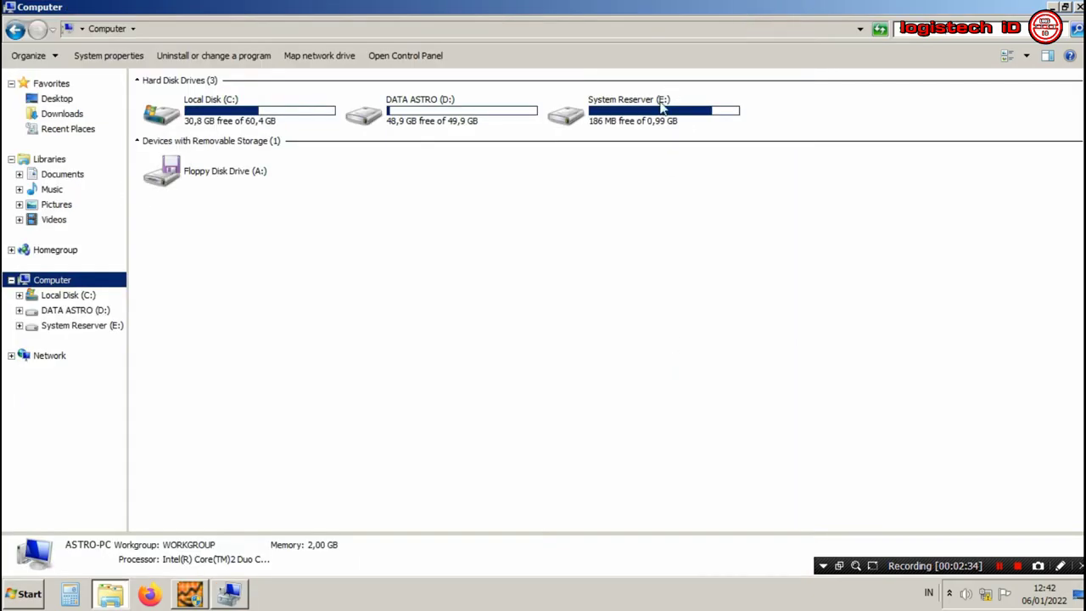
pyautogui.click(241, 593)
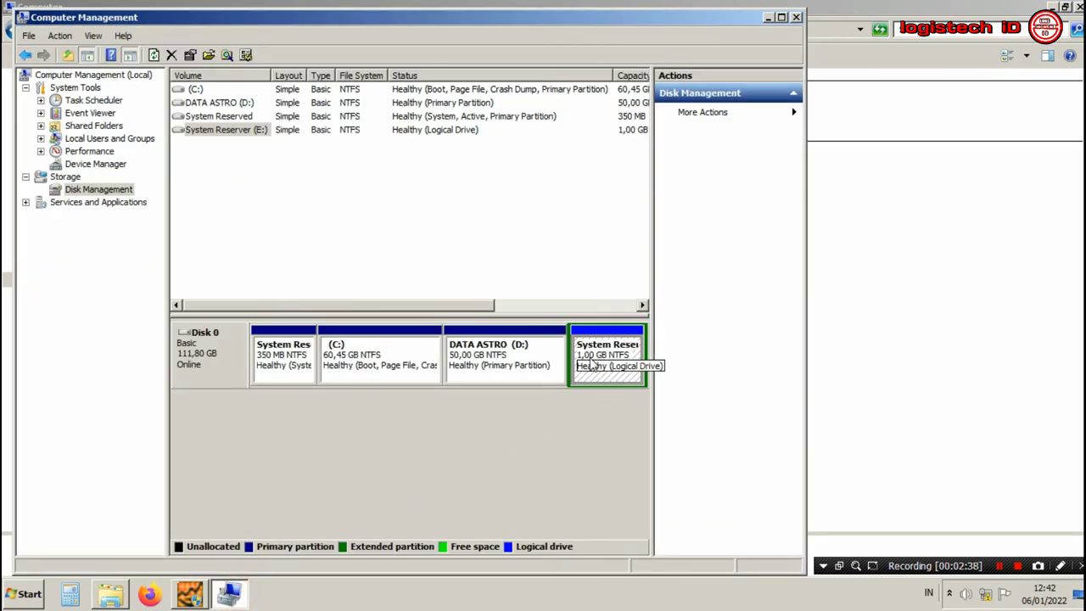
pyautogui.rightClick(590, 366)
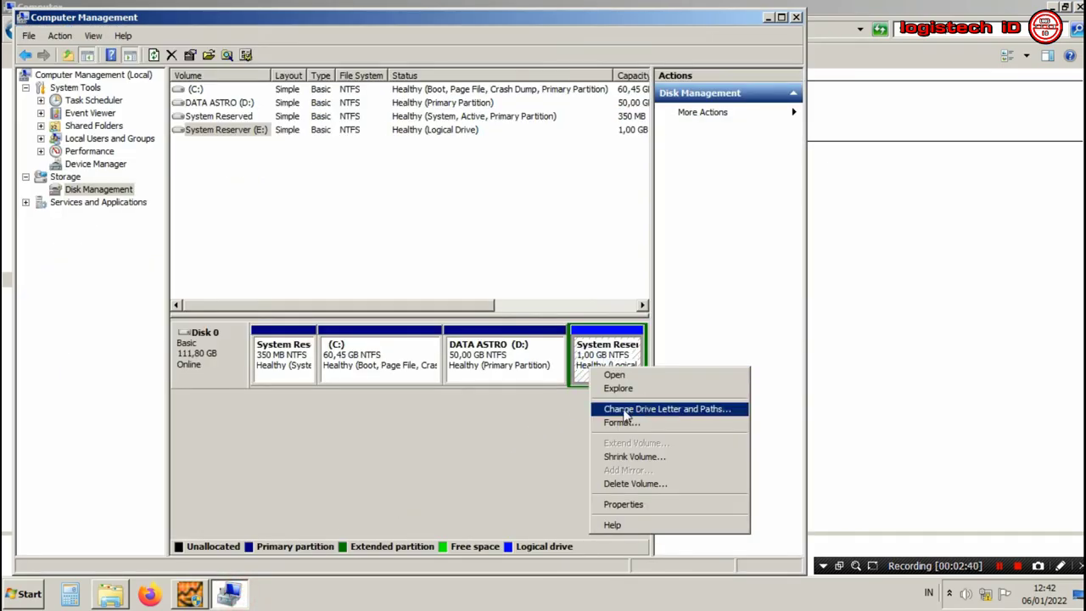
pyautogui.click(679, 410)
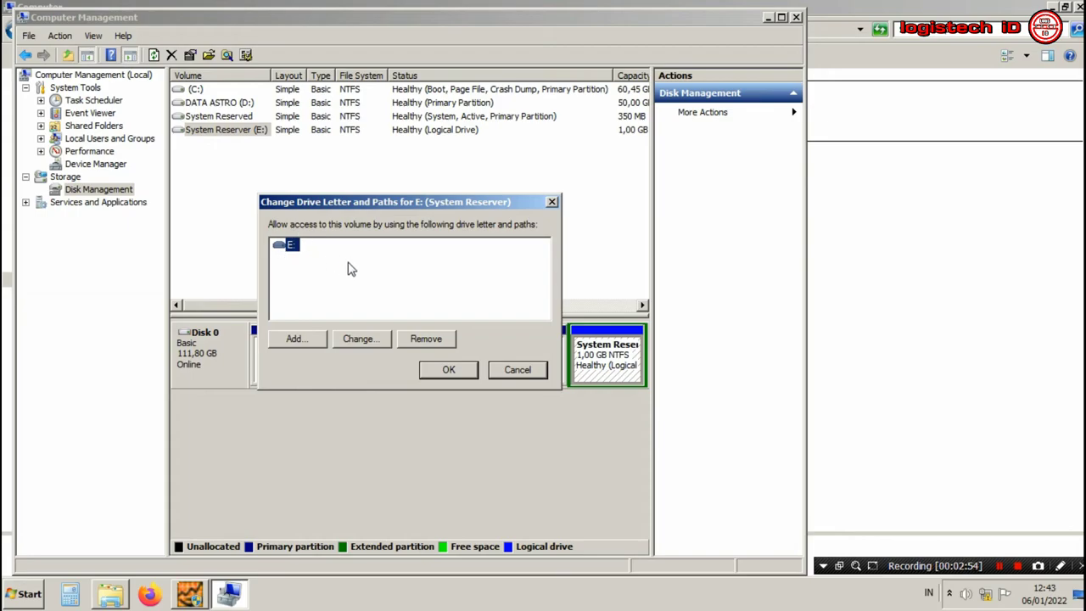
pyautogui.click(415, 340)
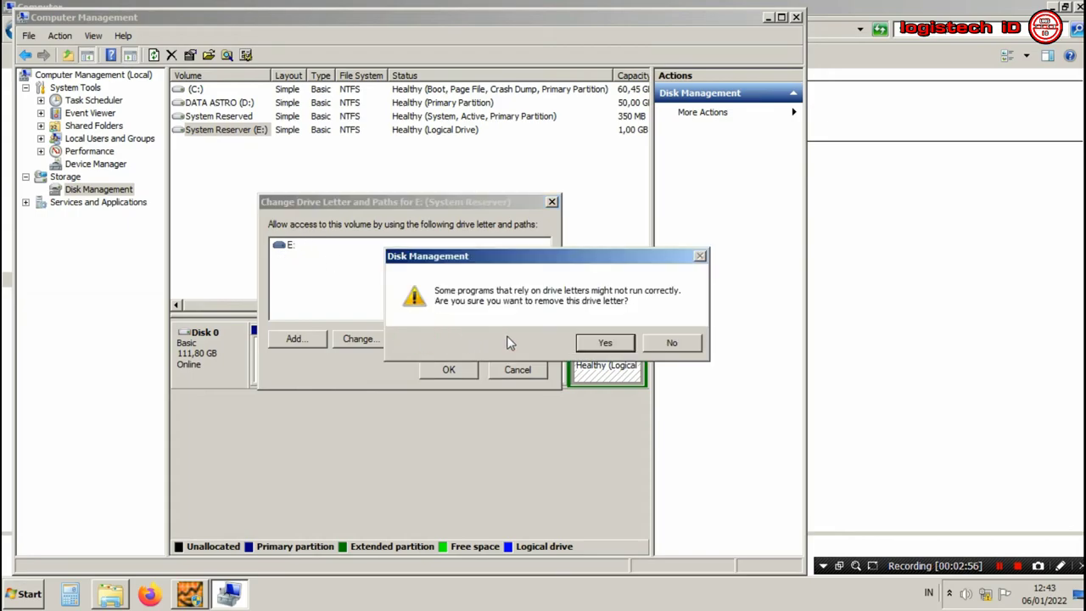
pyautogui.click(605, 342)
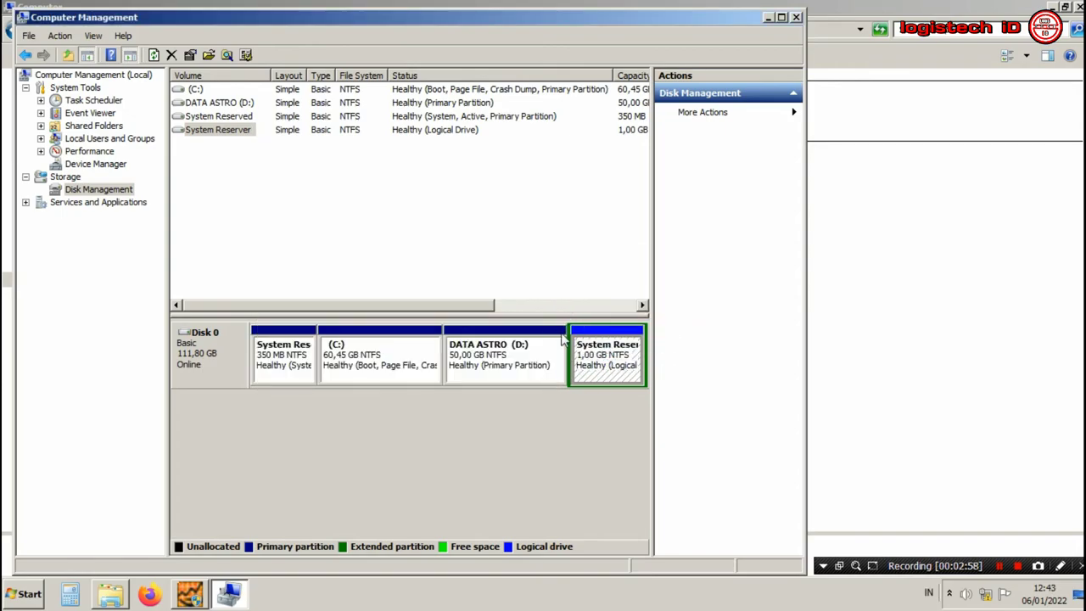
pyautogui.click(796, 17)
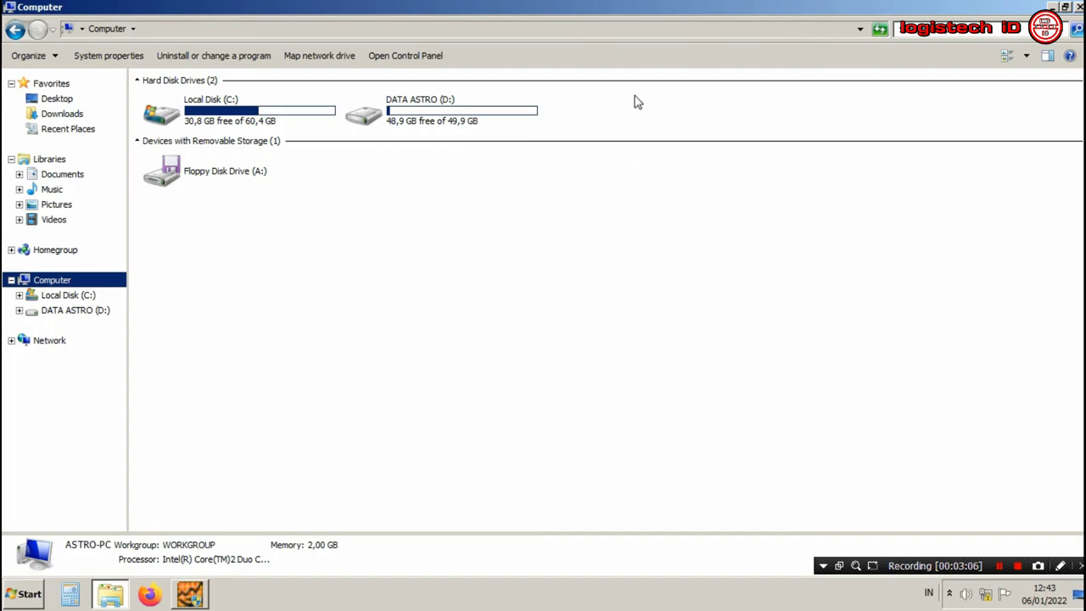
# Step: Check the contents of DATA ASTRO (D:) and examine the drives remaining in the computer overview
pyautogui.doubleClick(446, 121)
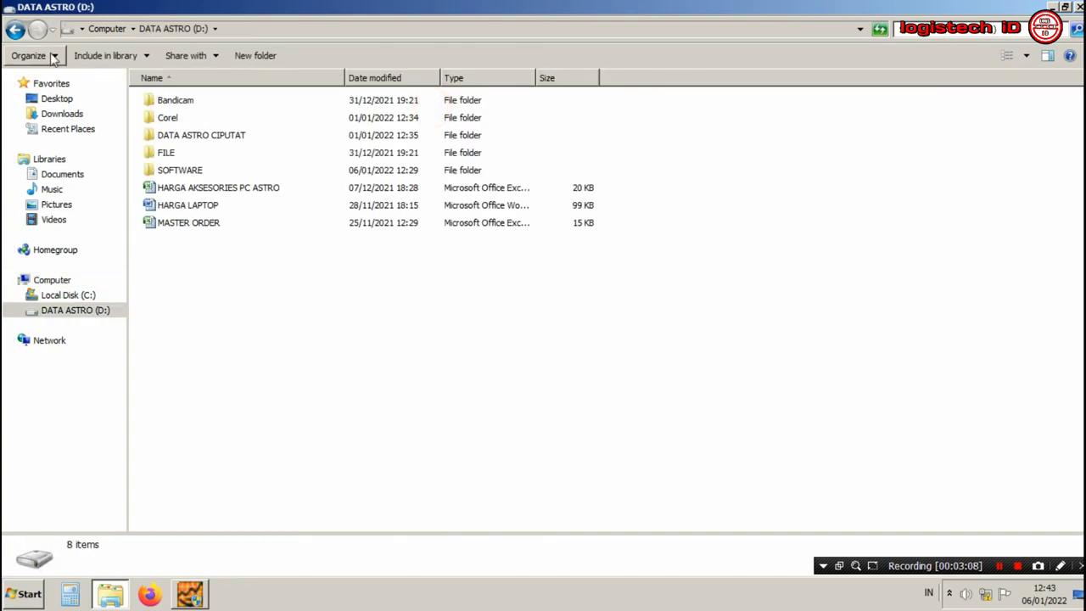
pyautogui.click(13, 29)
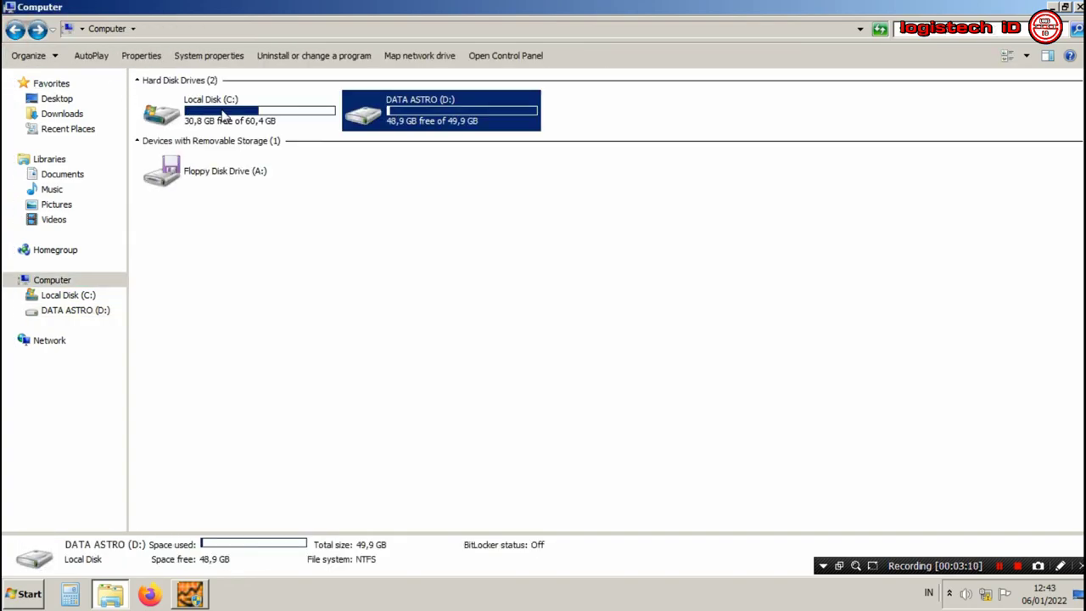
pyautogui.click(227, 105)
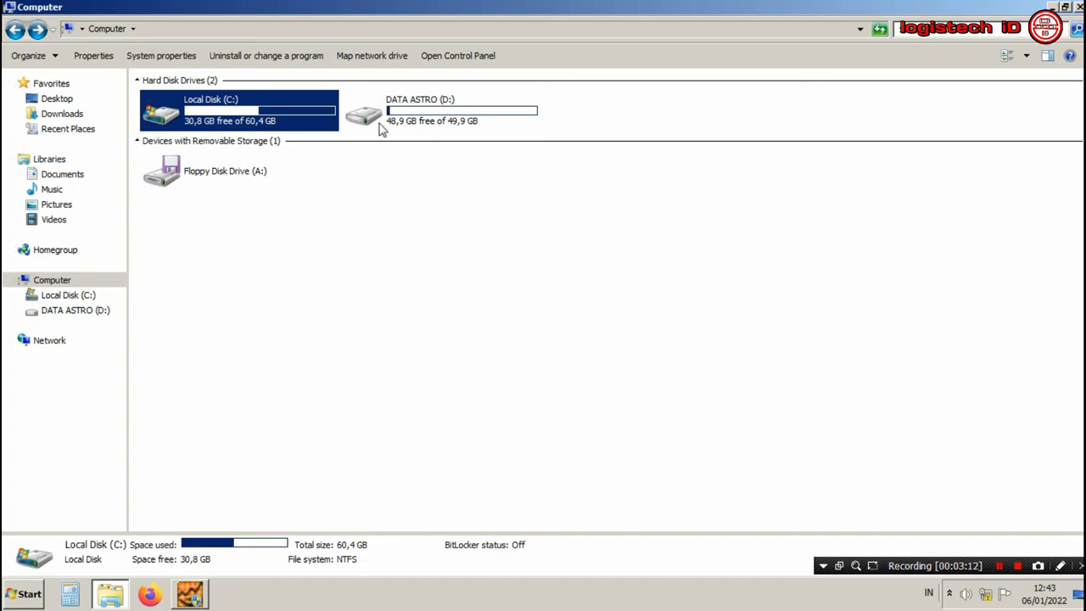
pyautogui.click(422, 115)
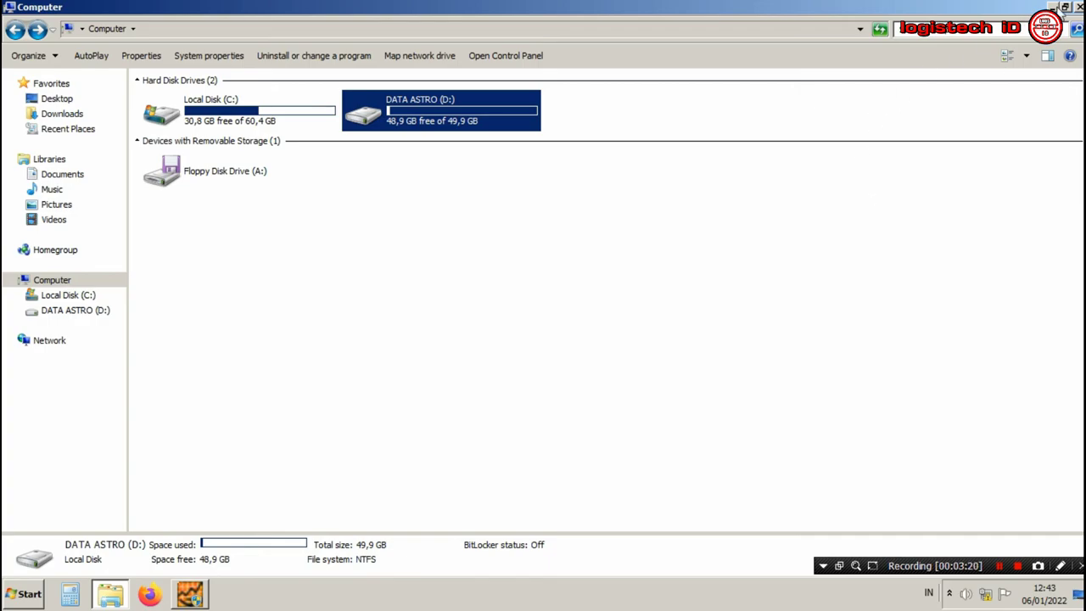
# Step: Close the file browser window and refresh the desktop
pyautogui.click(1079, 6)
pyautogui.rightClick(607, 114)
pyautogui.click(654, 150)
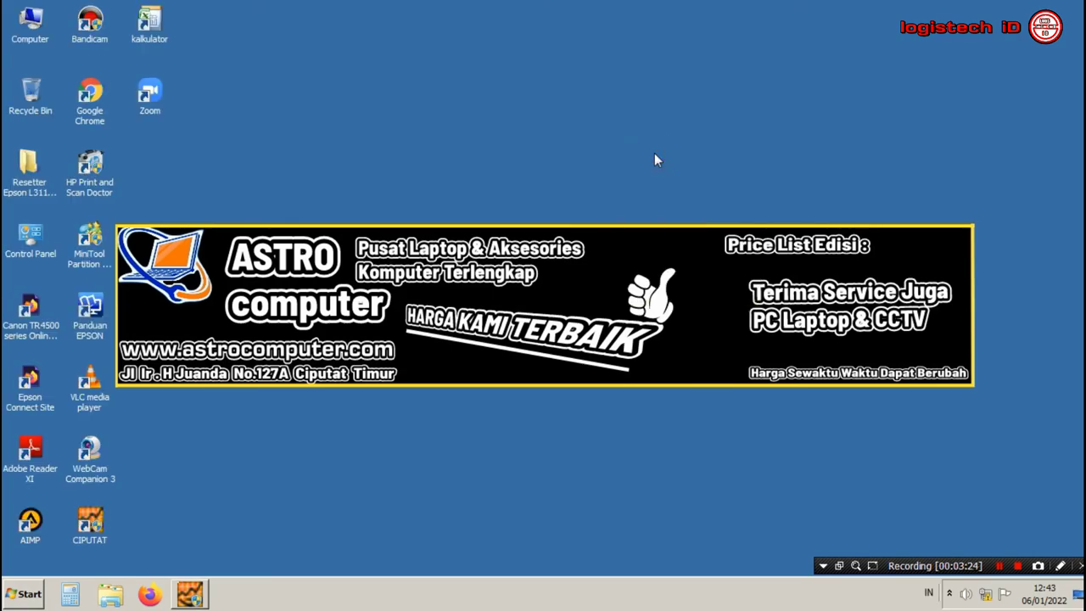